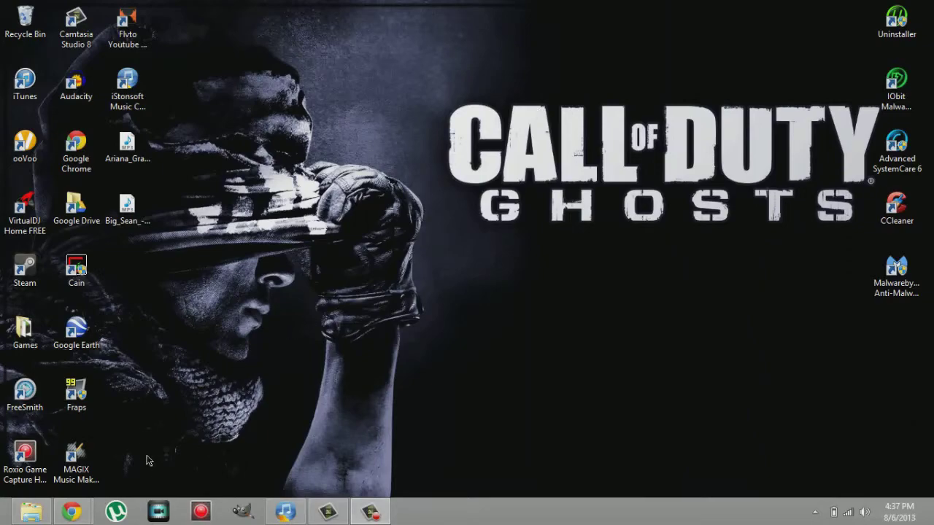
# Step: Restore the Chrome window showing the iStonsoft Music Converter download page
pyautogui.moveTo(72, 512)
pyautogui.click(246, 445)
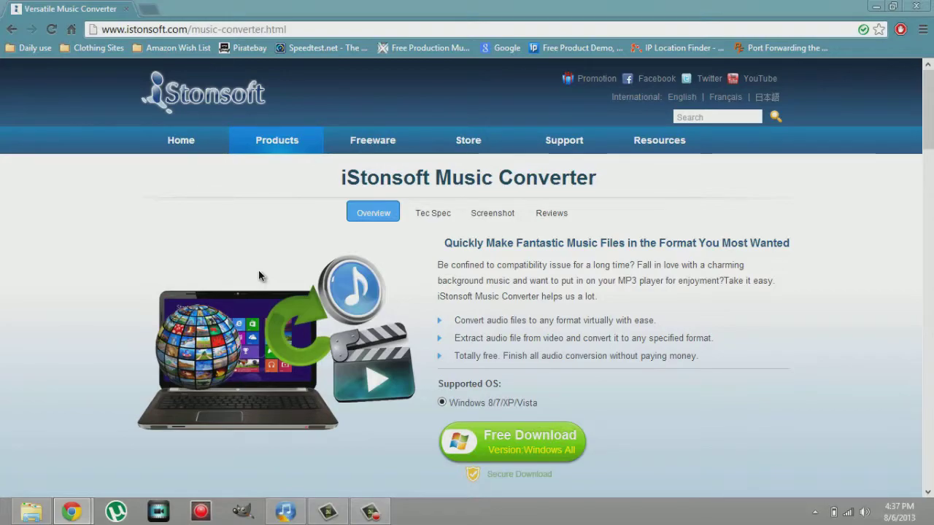
# Step: Scroll through the iStonsoft download page, then minimize Chrome to reveal the desktop
pyautogui.scroll(-1, 511, 233)
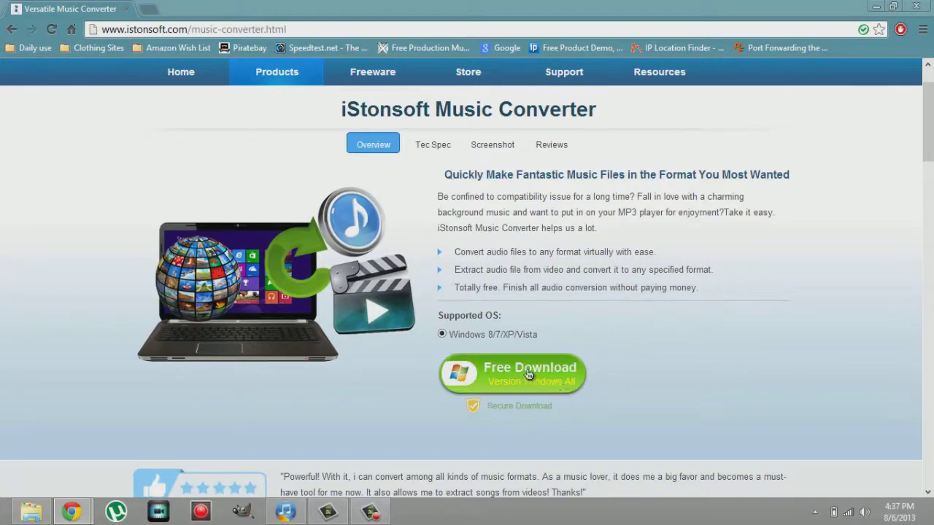
pyautogui.scroll(1, 556, 263)
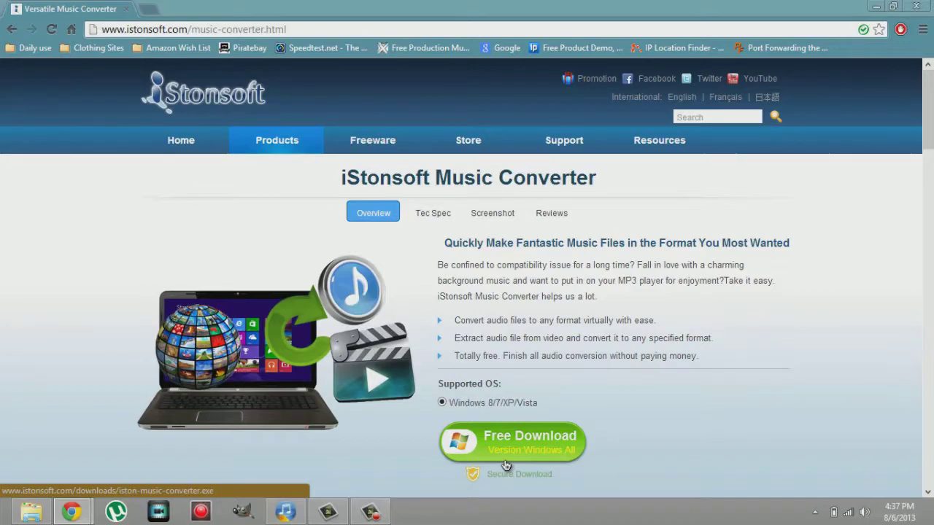
pyautogui.click(875, 6)
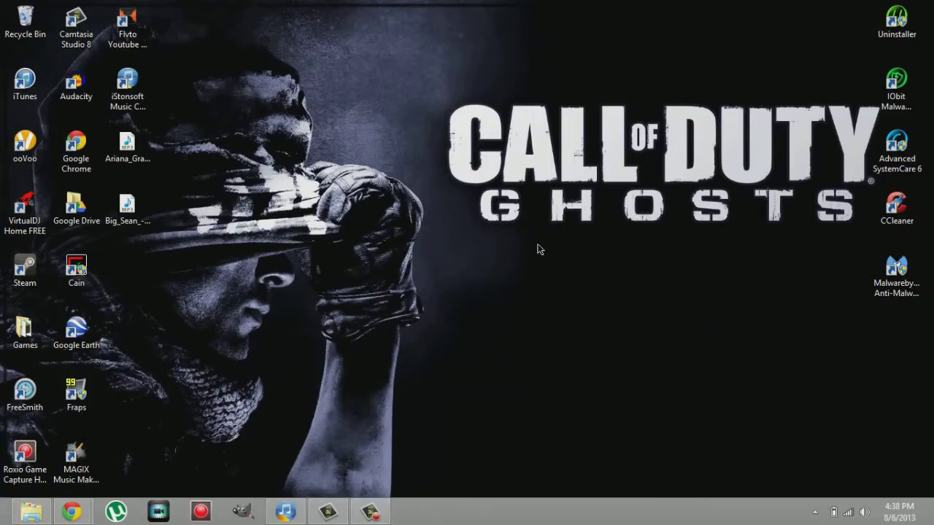
# Step: Drag the Big Sean - Guap track from my_music into the converter
pyautogui.click(295, 513)
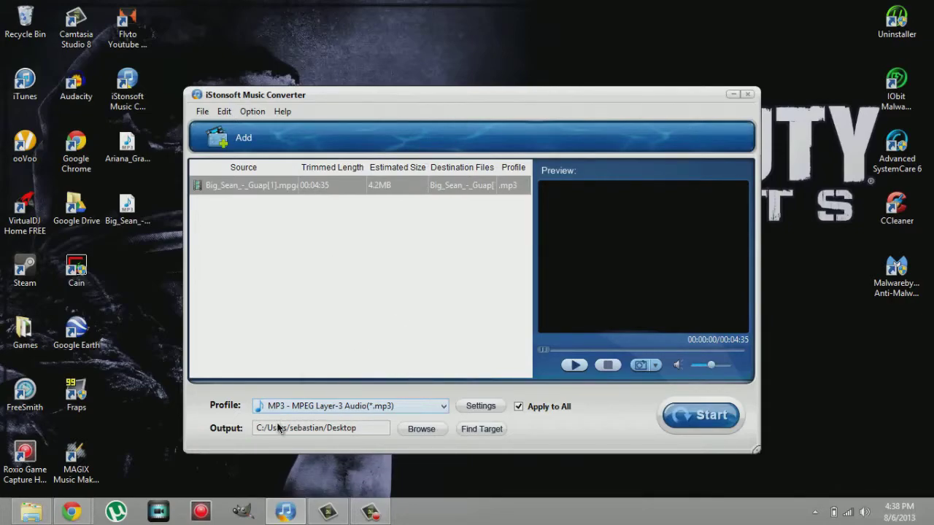
pyautogui.click(42, 514)
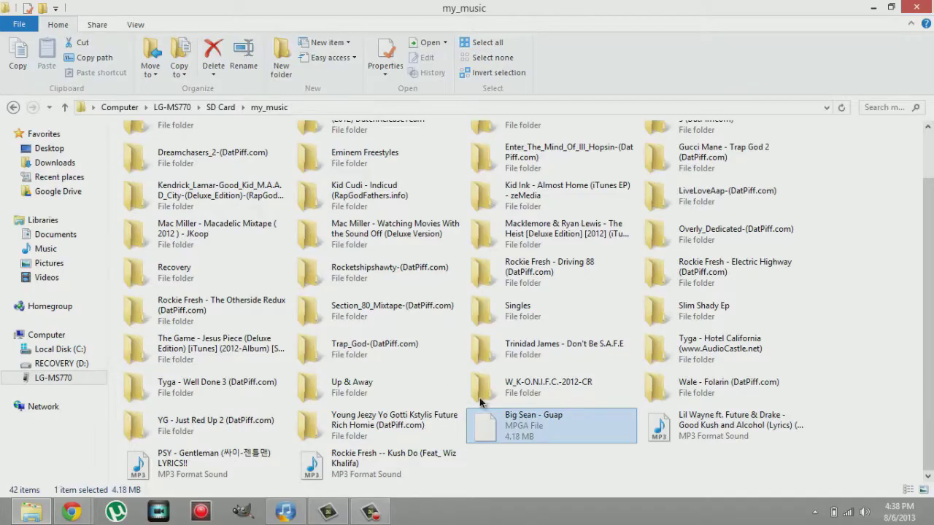
pyautogui.moveTo(529, 427)
pyautogui.mouseDown()
pyautogui.moveTo(312, 471)
pyautogui.moveTo(299, 426)
pyautogui.mouseUp()
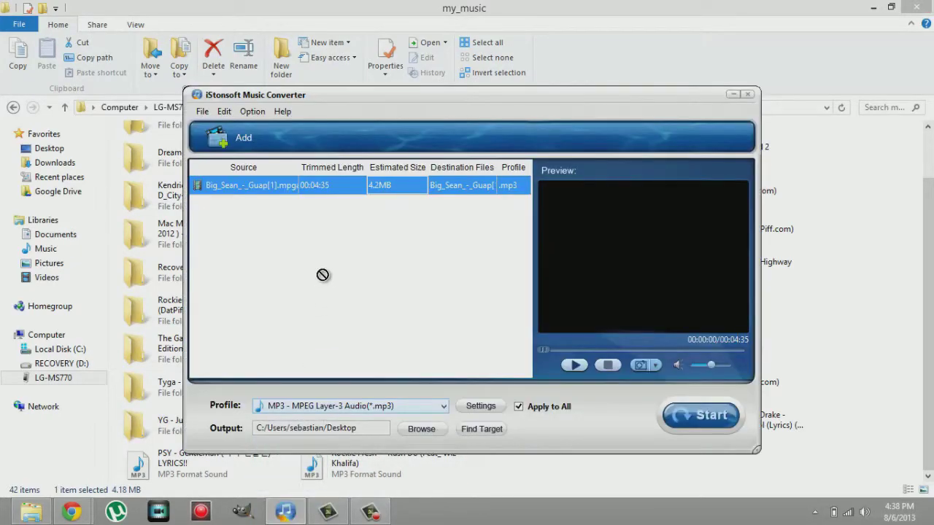
pyautogui.click(873, 7)
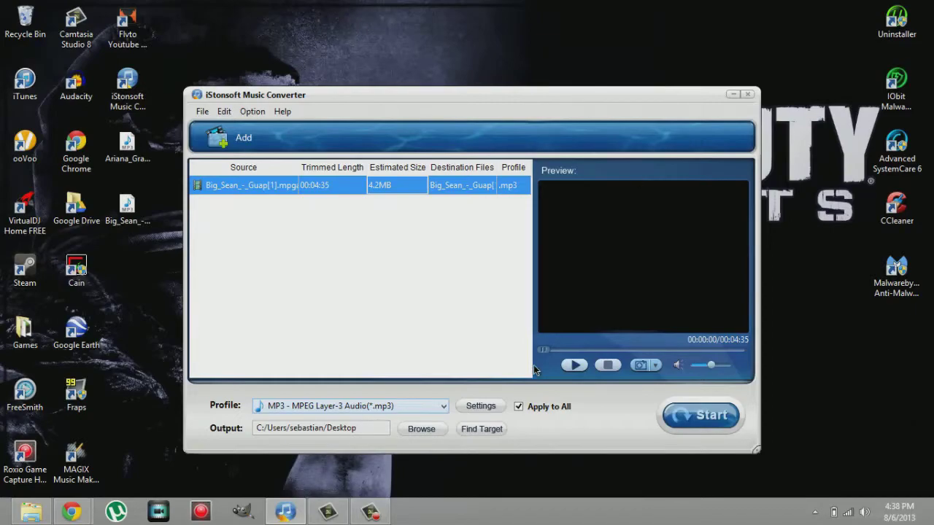
# Step: Keep the Desktop as the converter's output folder, then bring up the add-files picker
pyautogui.click(423, 429)
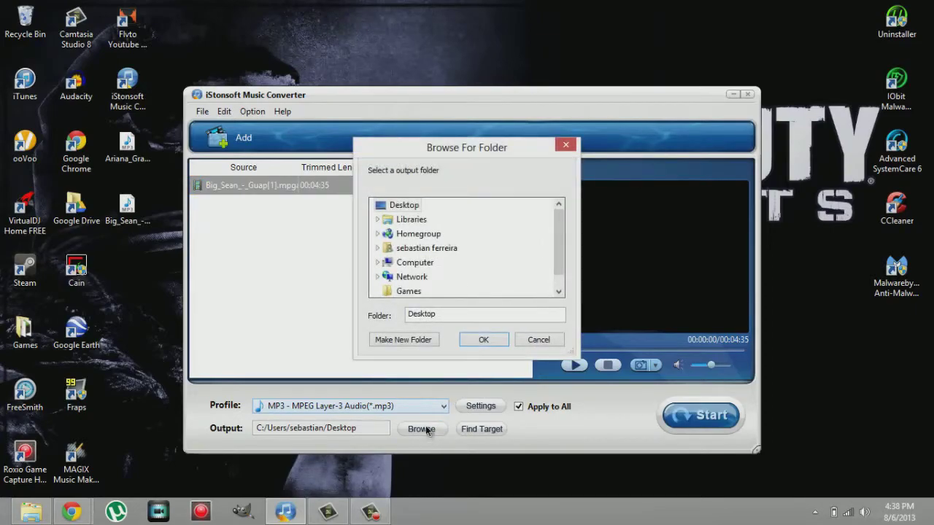
pyautogui.click(565, 145)
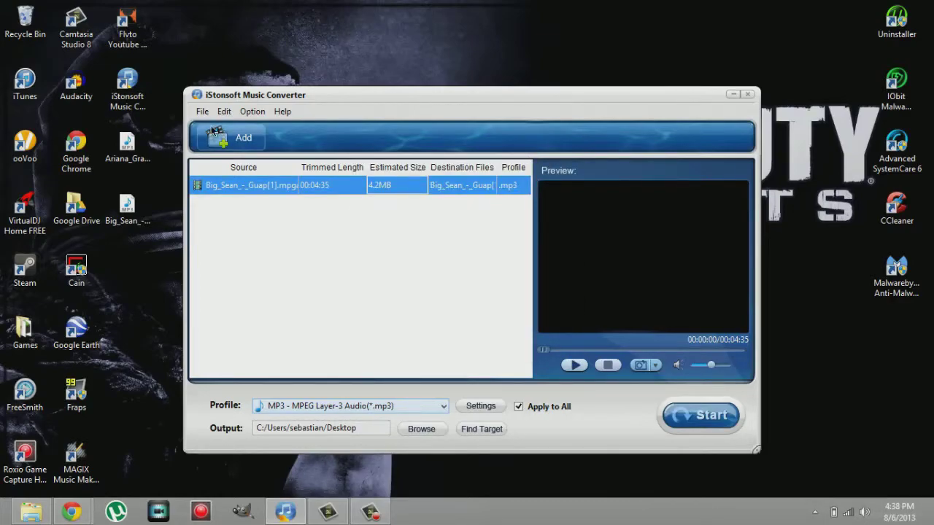
pyautogui.click(232, 135)
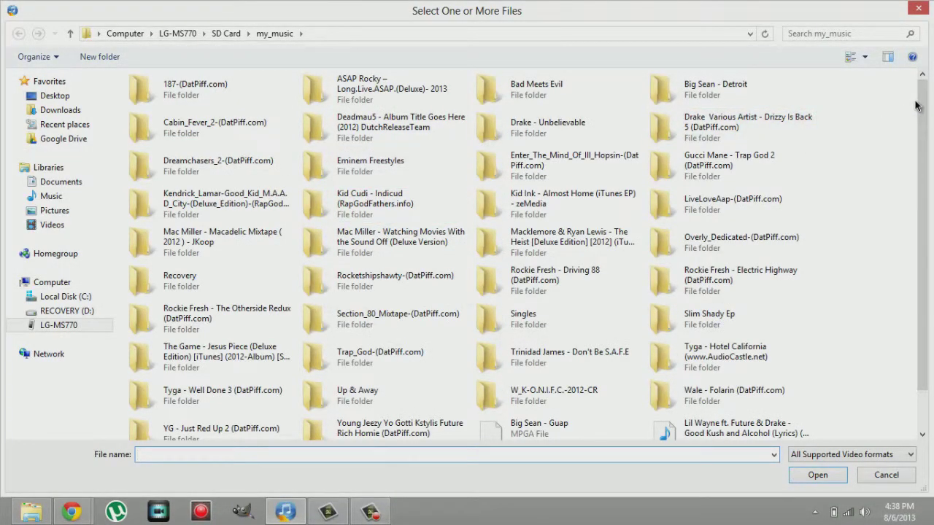
pyautogui.moveTo(919, 102); pyautogui.dragTo(922, 172)
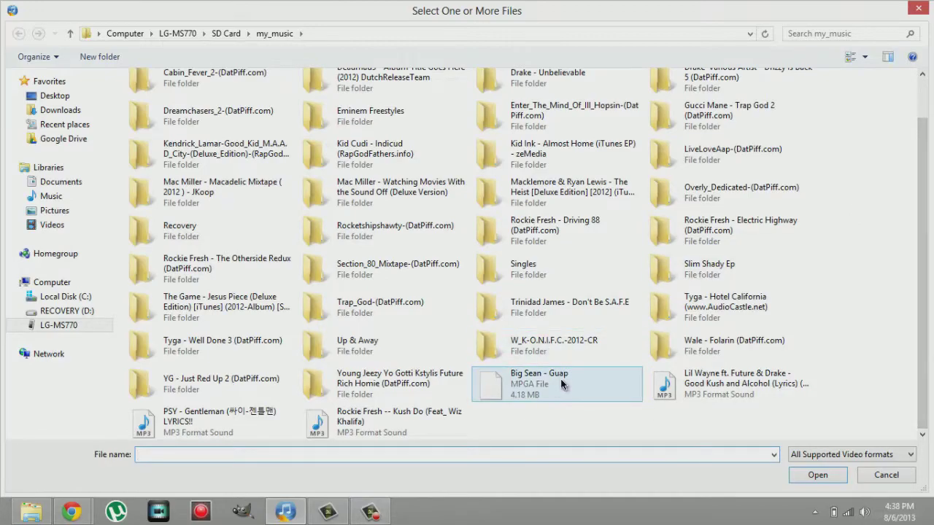
pyautogui.click(560, 385)
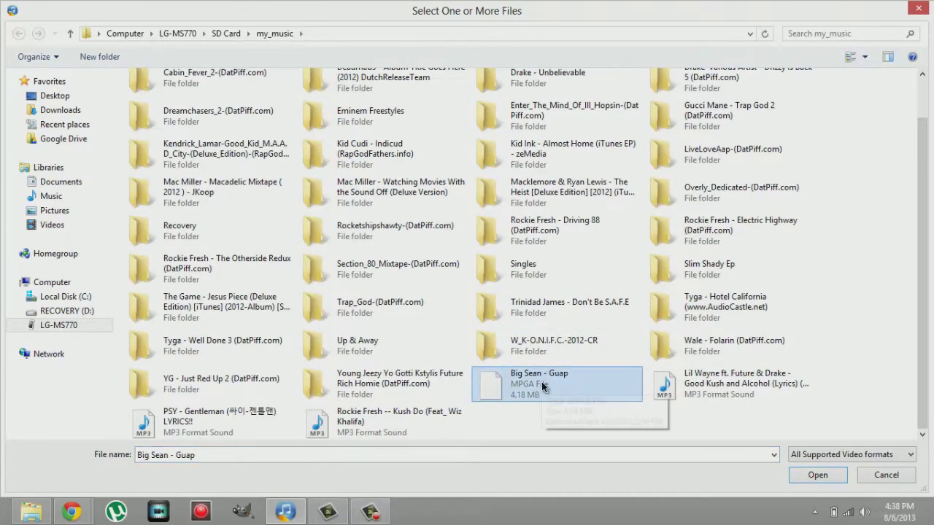
pyautogui.click(834, 476)
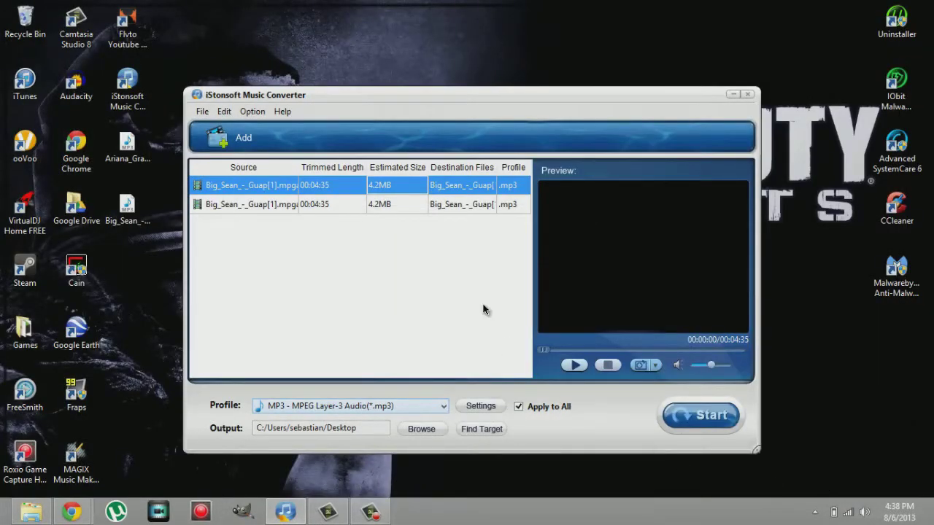
pyautogui.click(311, 207)
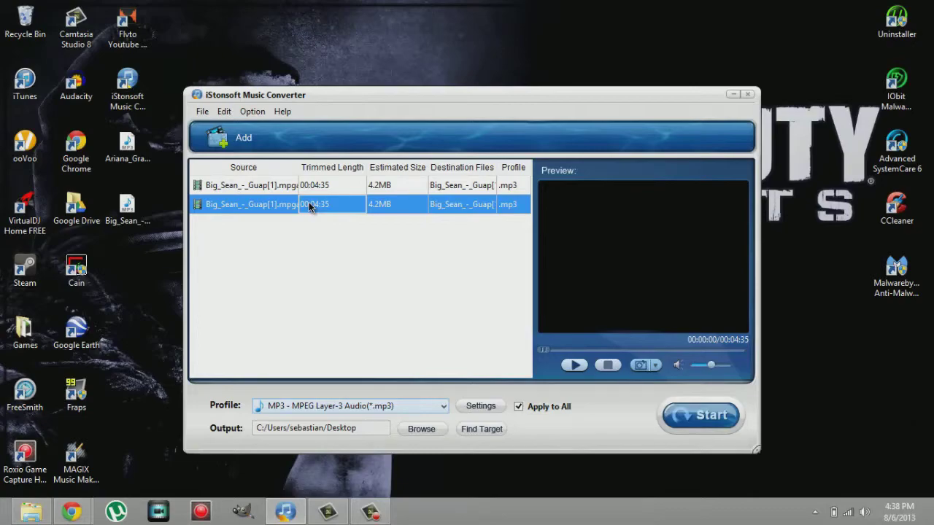
pyautogui.press('Delete')
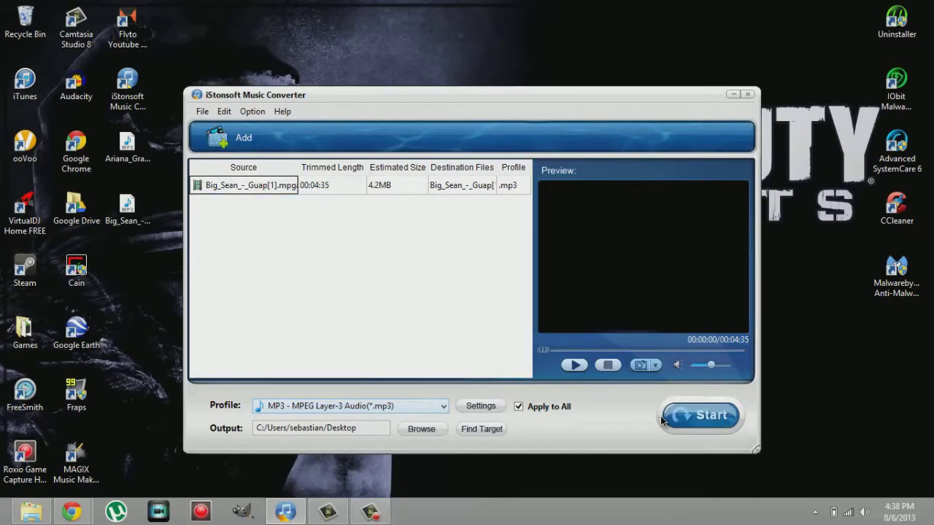
# Step: Convert the Big Sean track with the Common Audio > MP3 profile, then delete its row
pyautogui.click(393, 412)
pyautogui.moveTo(283, 198)
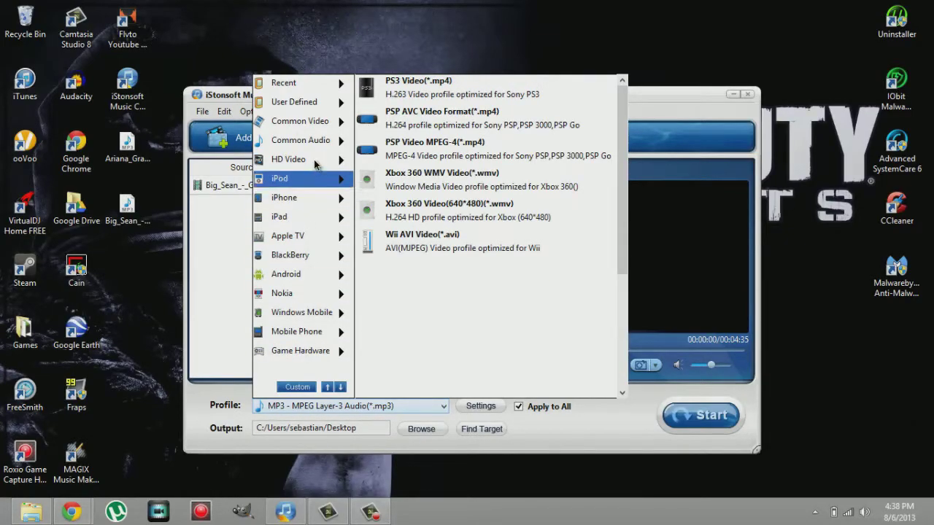
pyautogui.moveTo(301, 140)
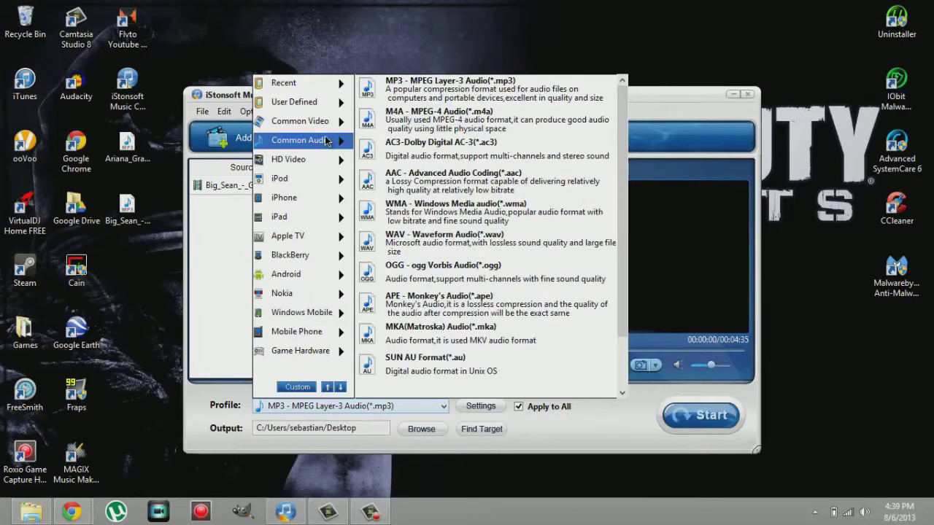
pyautogui.click(470, 83)
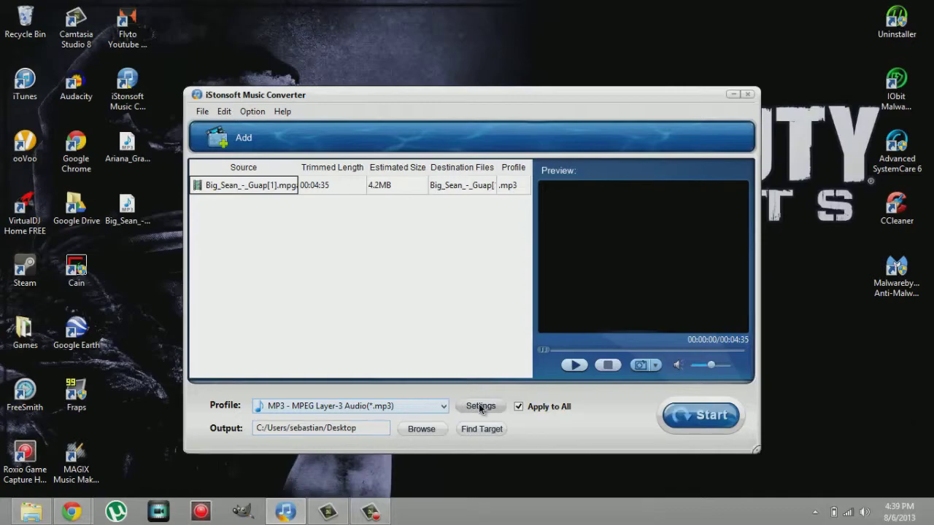
pyautogui.click(686, 414)
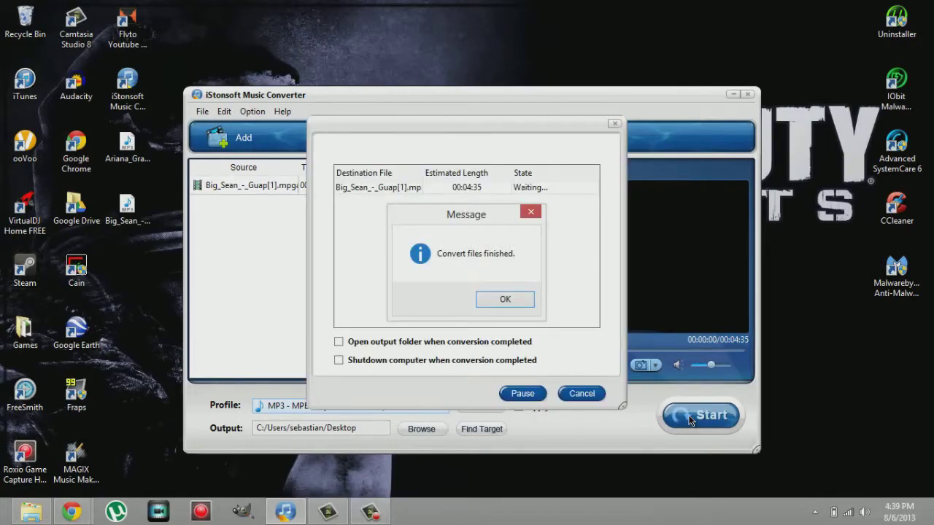
pyautogui.click(511, 299)
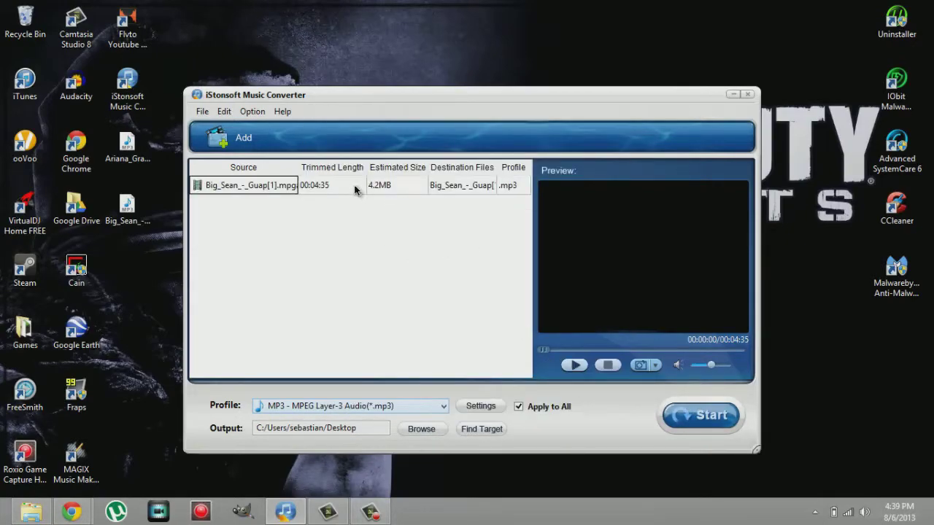
pyautogui.click(375, 187)
pyautogui.press('Delete')
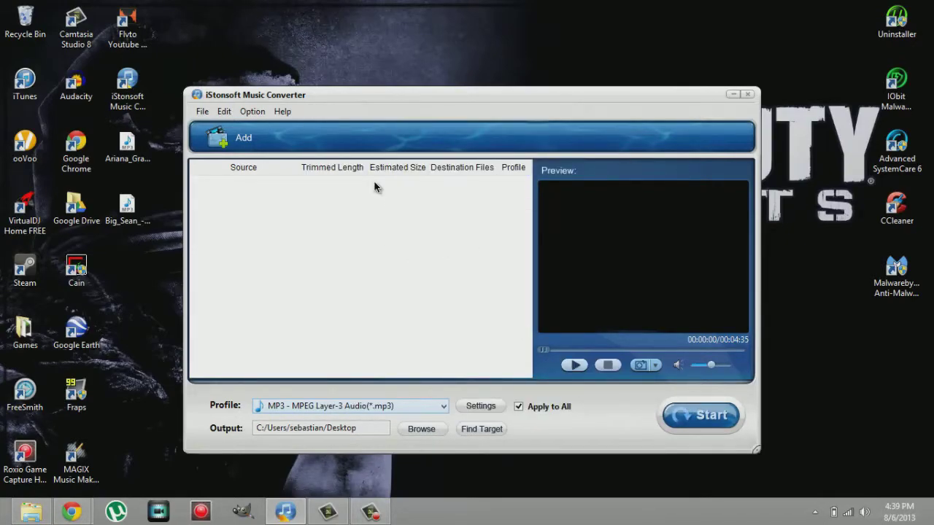
# Step: Keep Desktop as output and add the Lil Wayne MP3 to the list
pyautogui.click(421, 429)
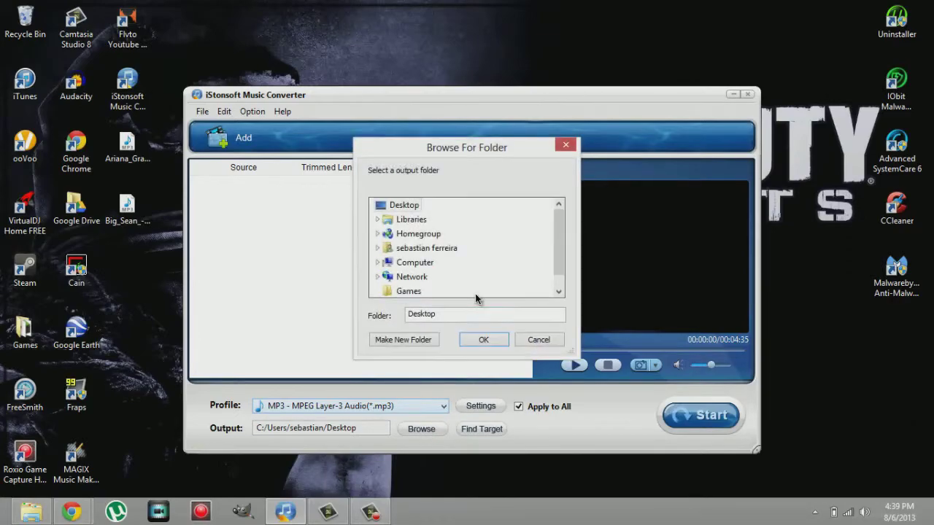
pyautogui.click(566, 144)
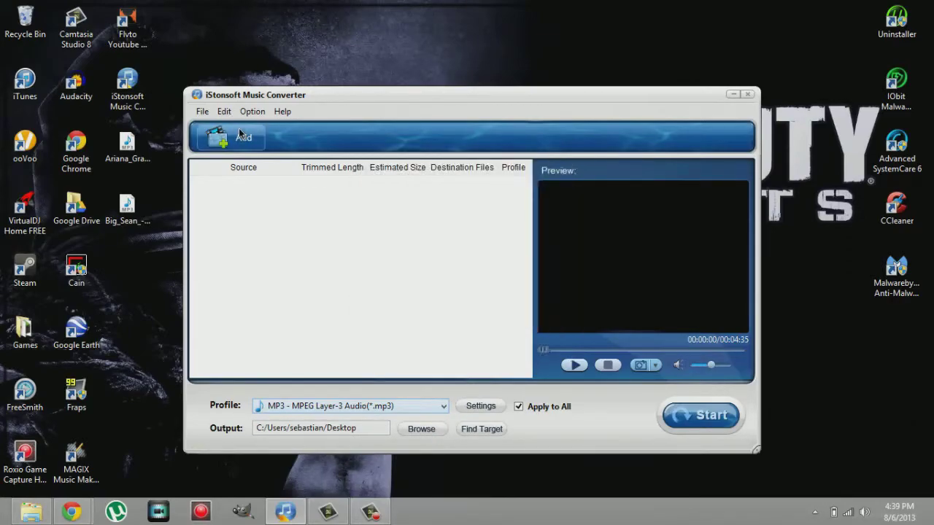
pyautogui.click(234, 138)
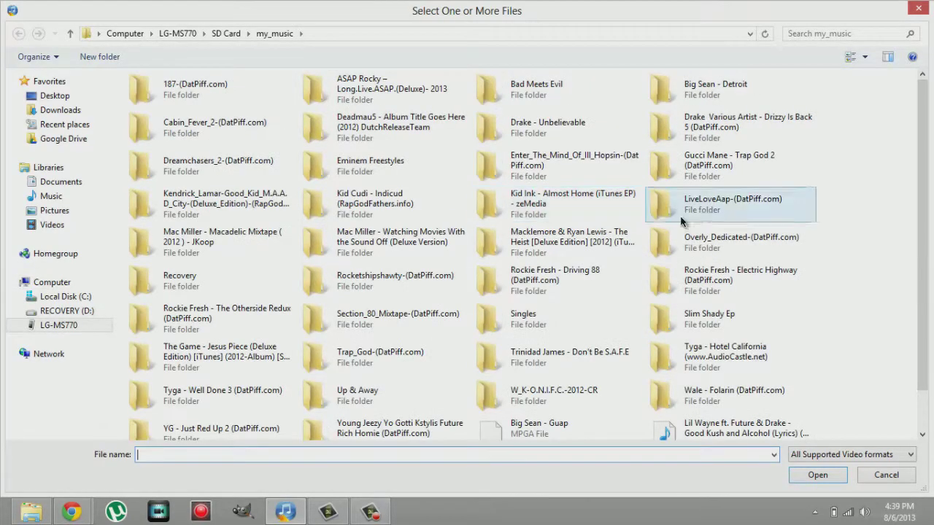
pyautogui.scroll(-1, 802, 292)
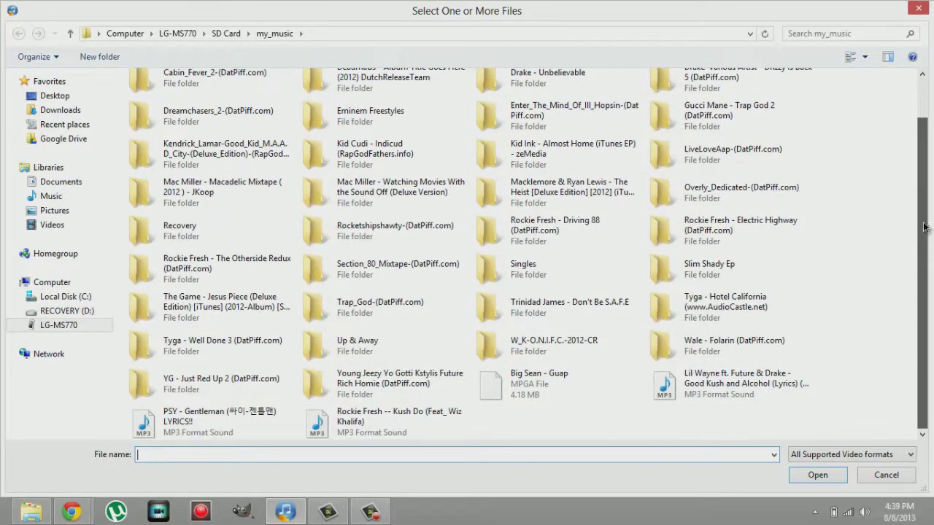
pyautogui.click(747, 383)
pyautogui.click(816, 474)
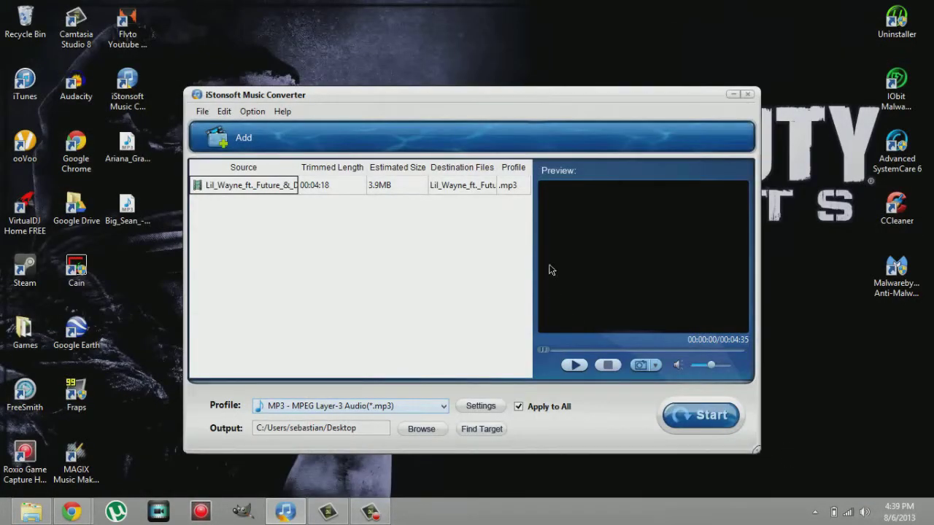
# Step: Convert the Lil Wayne track to AC3 and close the converter
pyautogui.click(417, 409)
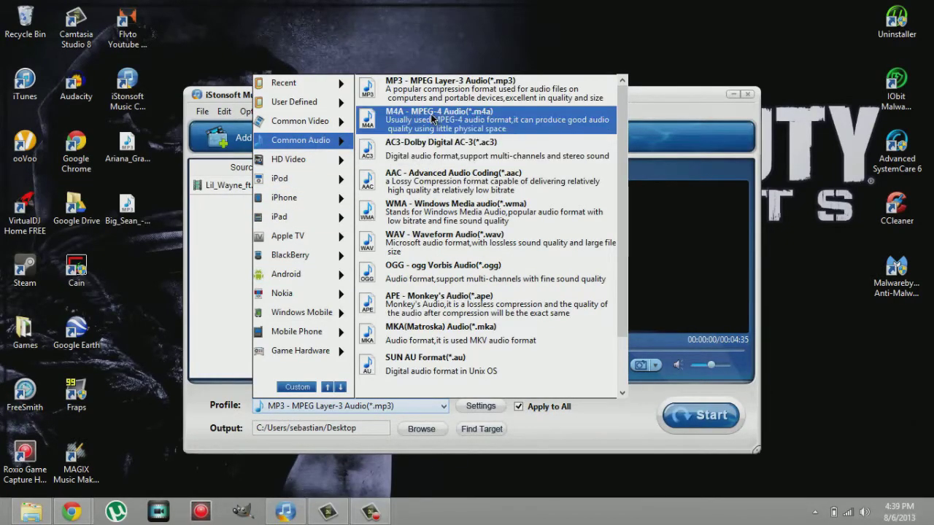
pyautogui.click(477, 149)
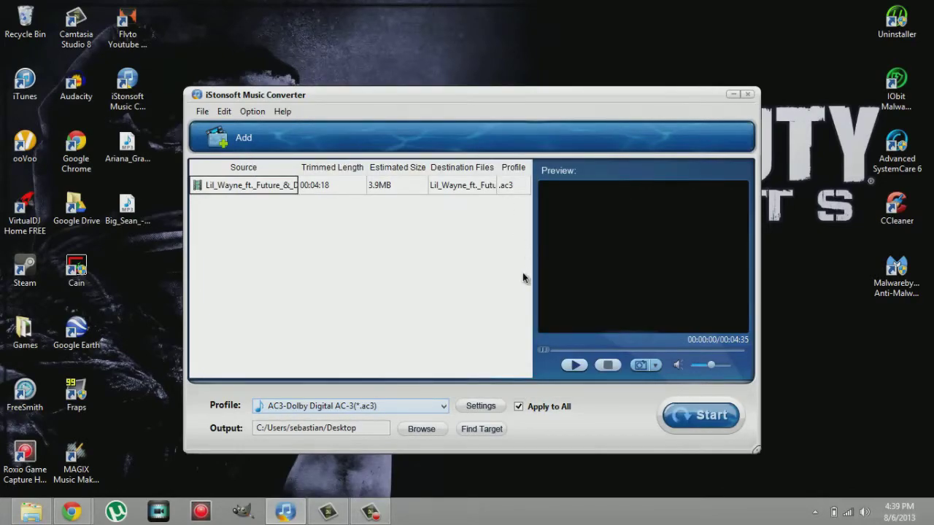
pyautogui.click(679, 417)
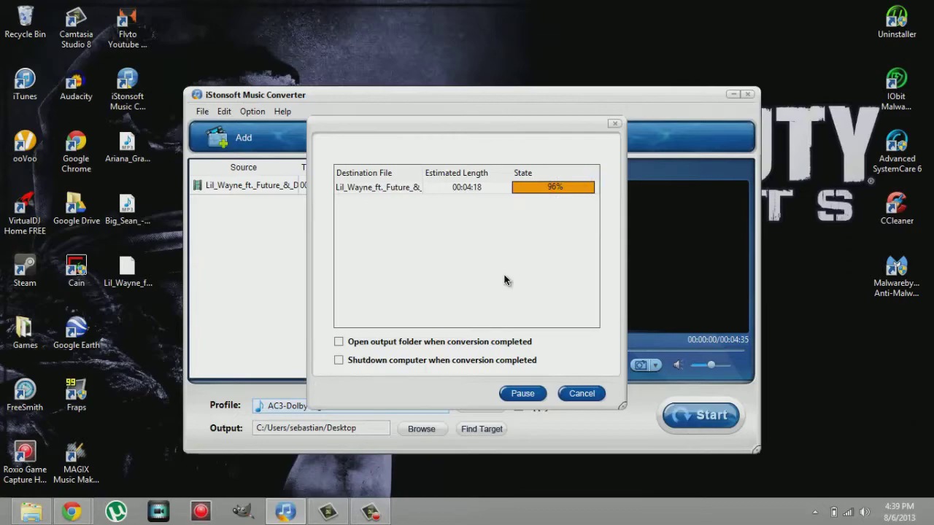
pyautogui.click(520, 298)
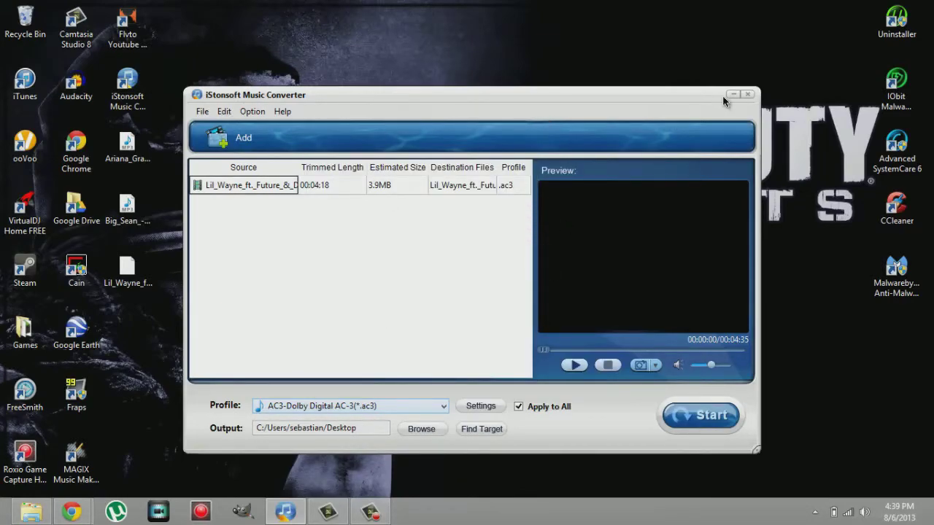
pyautogui.hotkey('alt', 'F4')
# Step: Try opening the converted Lil Wayne AC3 file, then delete it from the desktop
pyautogui.click(131, 274)
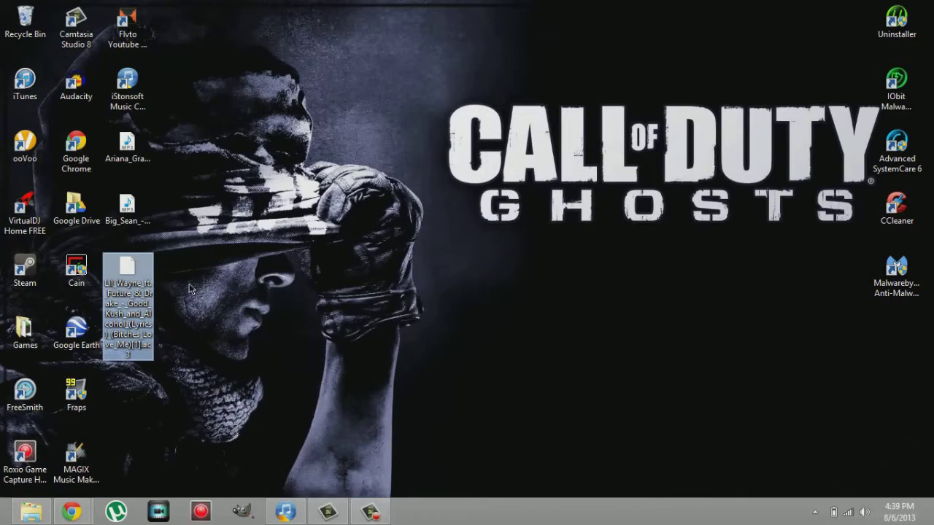
pyautogui.click(217, 264)
pyautogui.click(133, 271)
pyautogui.doubleClick(132, 272)
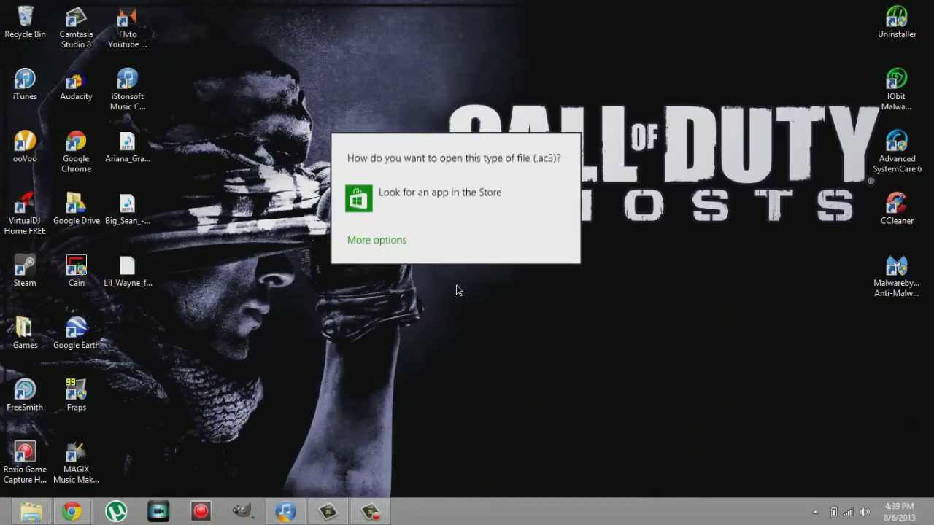
pyautogui.click(128, 272)
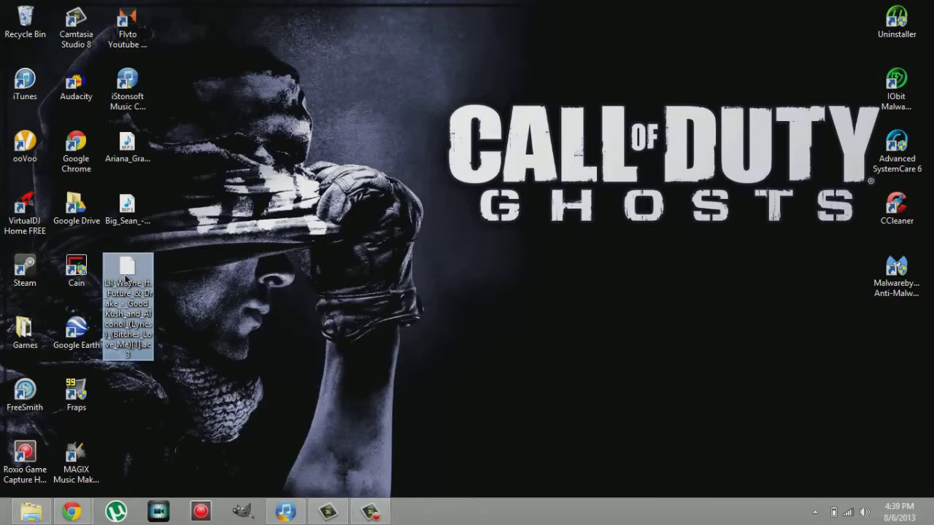
pyautogui.press('Delete')
# Step: Compare the Big Sean MP3 with the original in my_music, then reselect it on the desktop
pyautogui.click(127, 208)
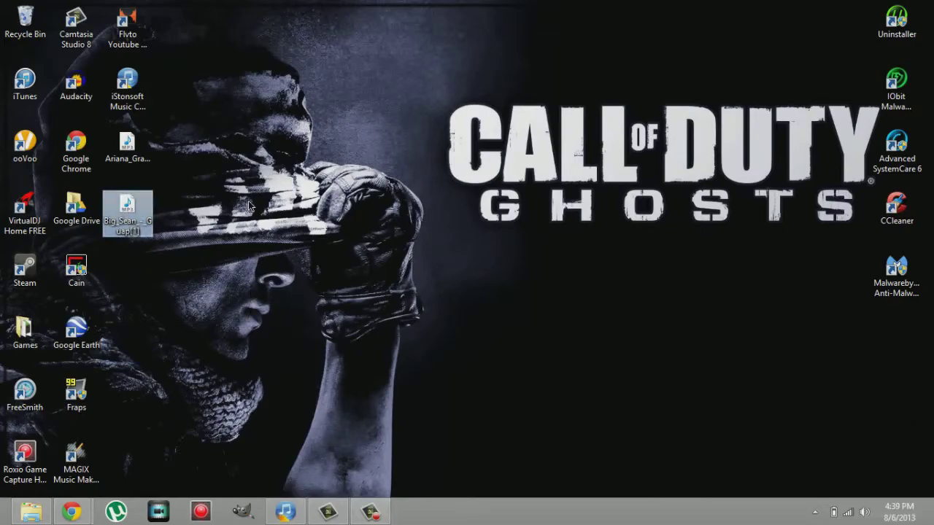
pyautogui.moveTo(127, 208); pyautogui.dragTo(509, 427)
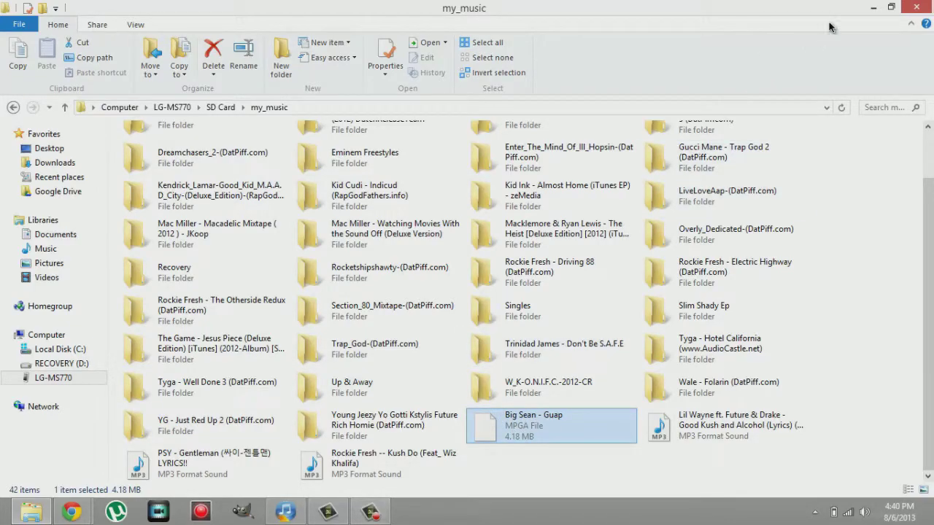
pyautogui.click(875, 6)
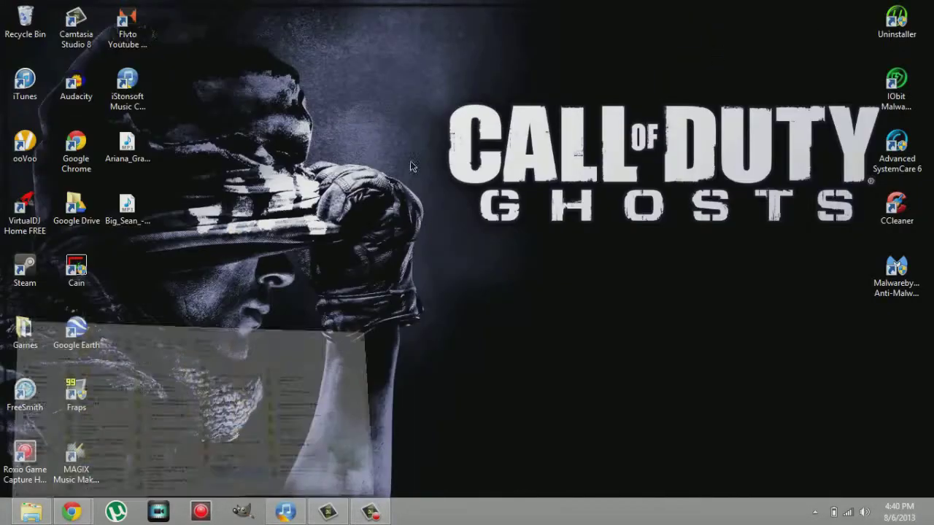
pyautogui.click(133, 210)
pyautogui.doubleClick(134, 209)
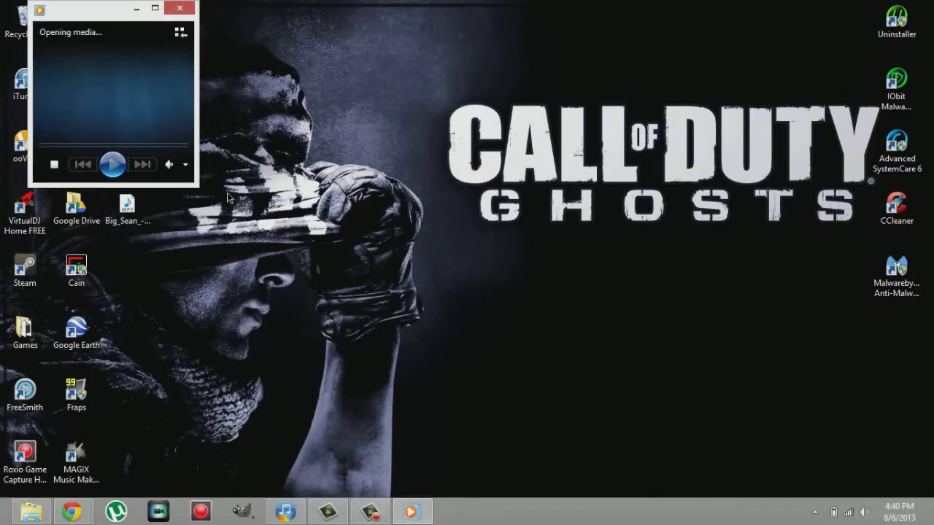
pyautogui.click(446, 280)
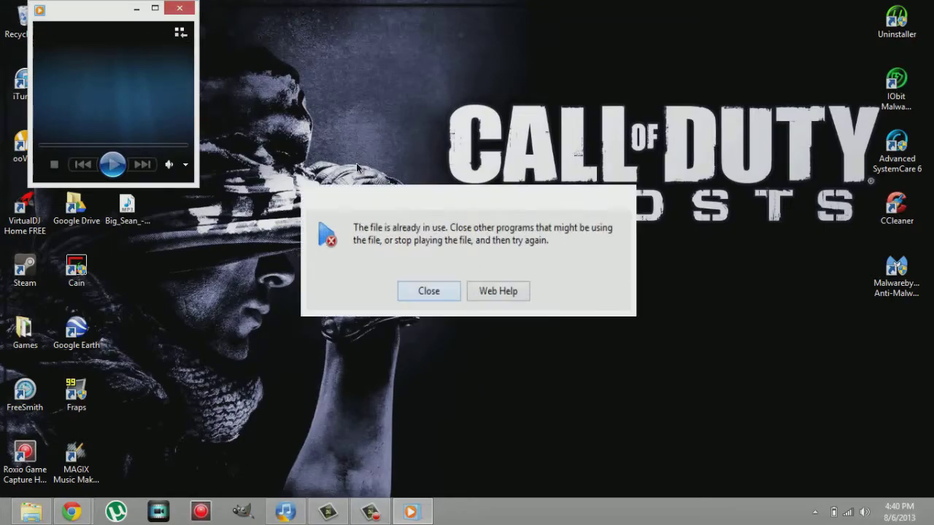
pyautogui.click(179, 8)
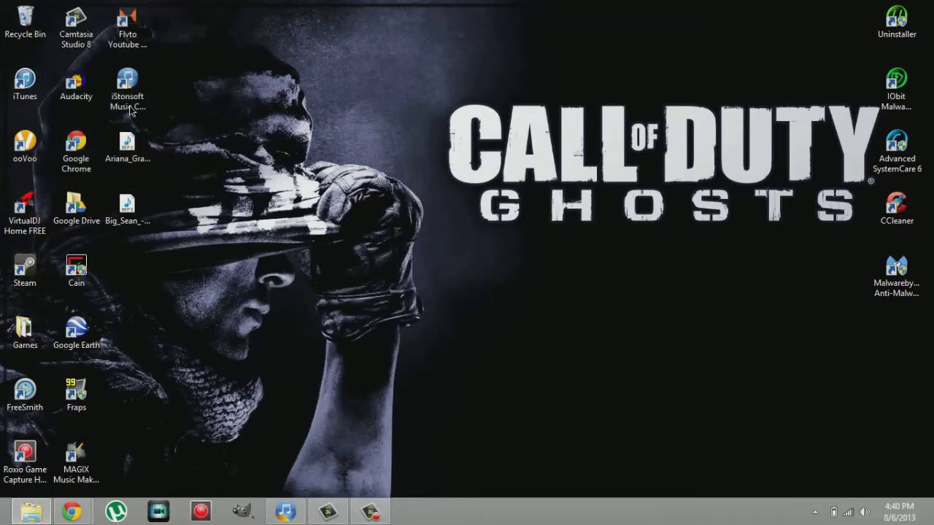
pyautogui.doubleClick(128, 146)
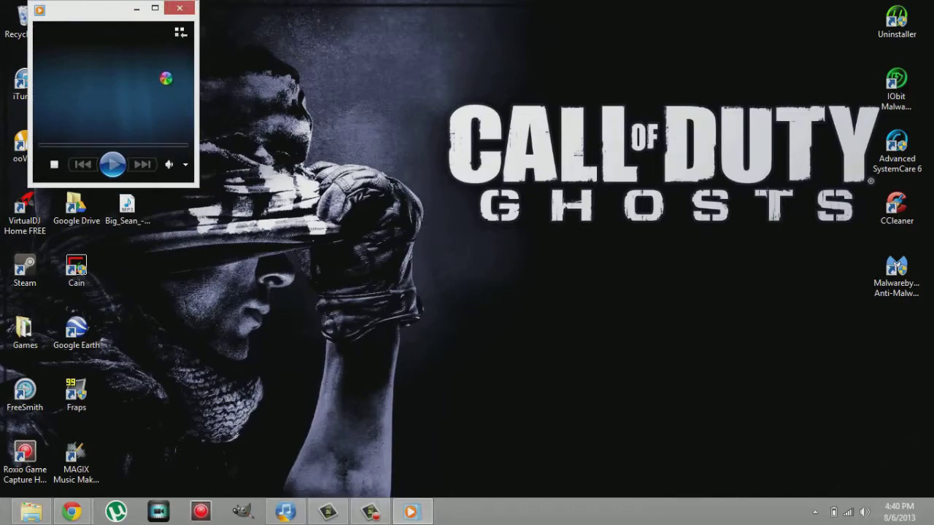
pyautogui.click(155, 8)
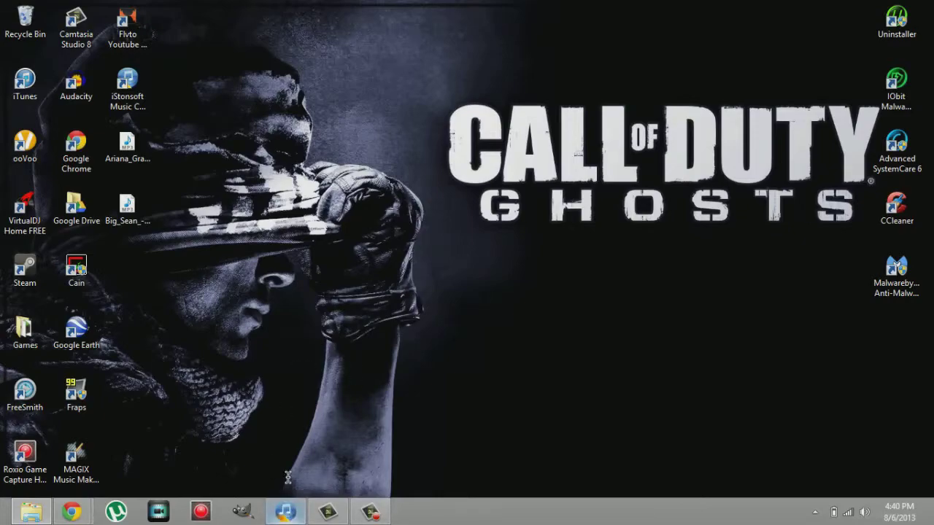
pyautogui.click(286, 512)
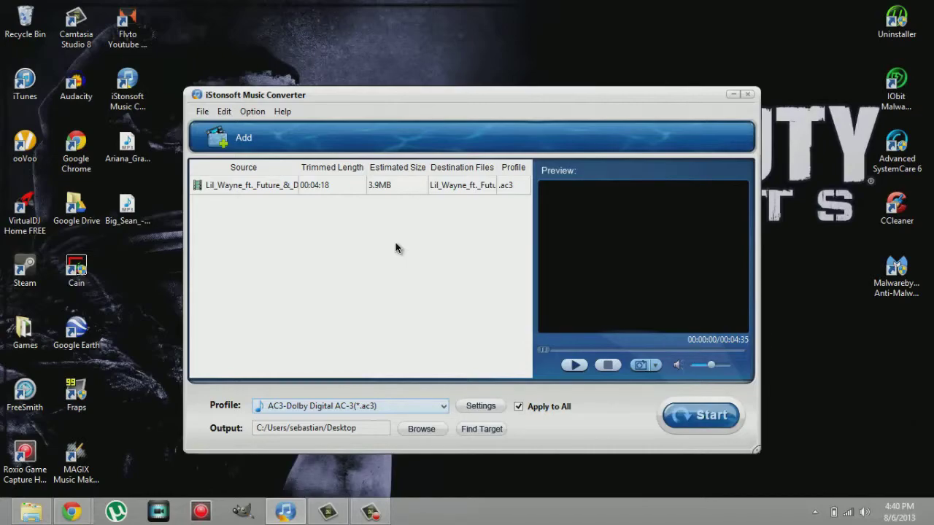
# Step: Bring the iStonsoft Music Converter web page in Chrome to the front
pyautogui.moveTo(72, 512)
pyautogui.click(233, 430)
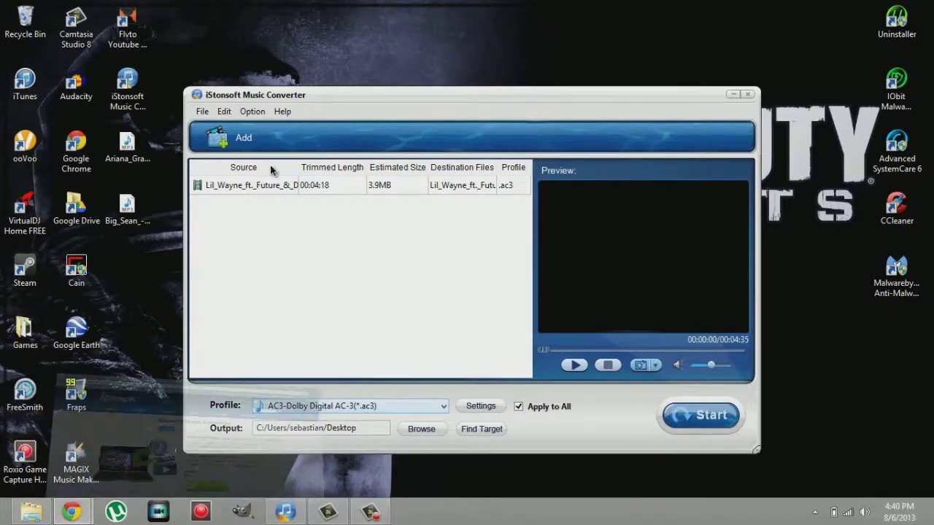